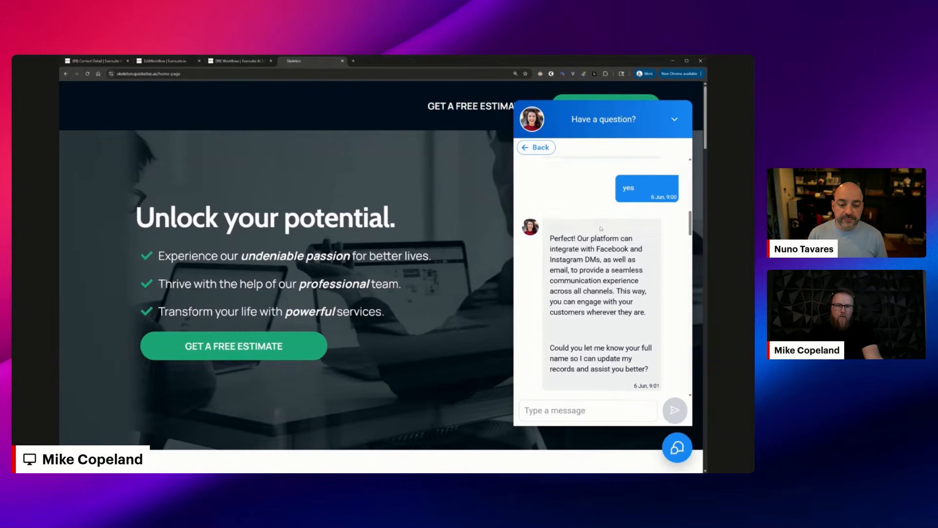
Read through the website chat widget's conversation, from the contact detail questions to the appointment booking and follow-up question.
{"action": "scroll", "coordinate": [533, 259], "scroll_direction": "down", "scroll_amount": 15}
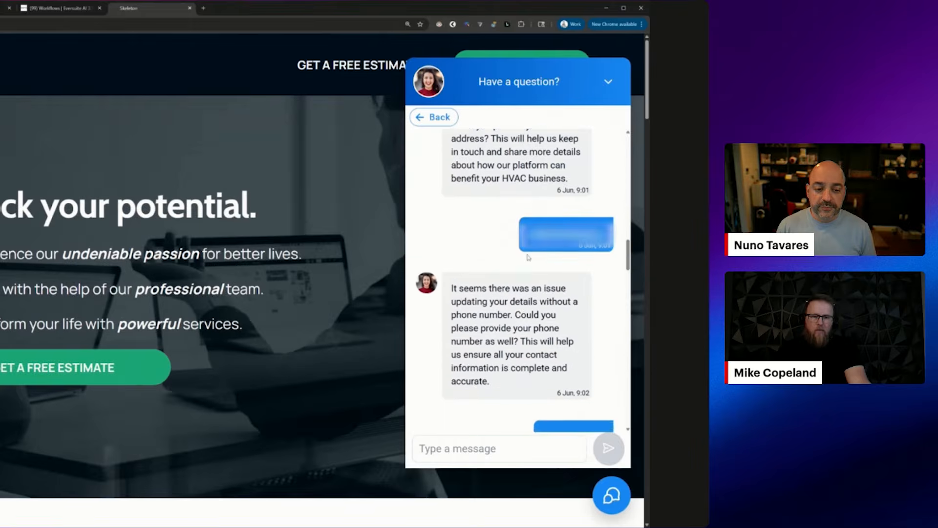
{"action": "scroll", "coordinate": [520, 254], "scroll_direction": "down", "scroll_amount": 15}
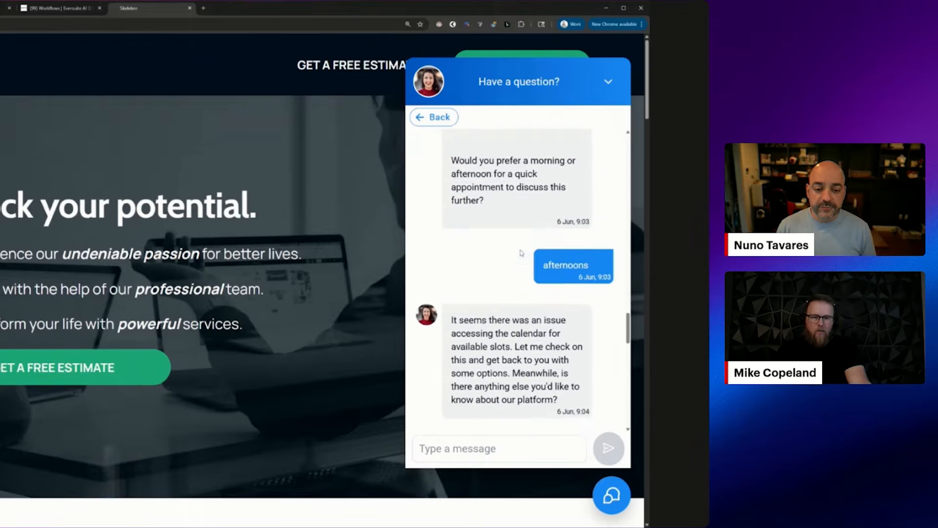
{"action": "scroll", "coordinate": [521, 253], "scroll_direction": "down", "scroll_amount": 5}
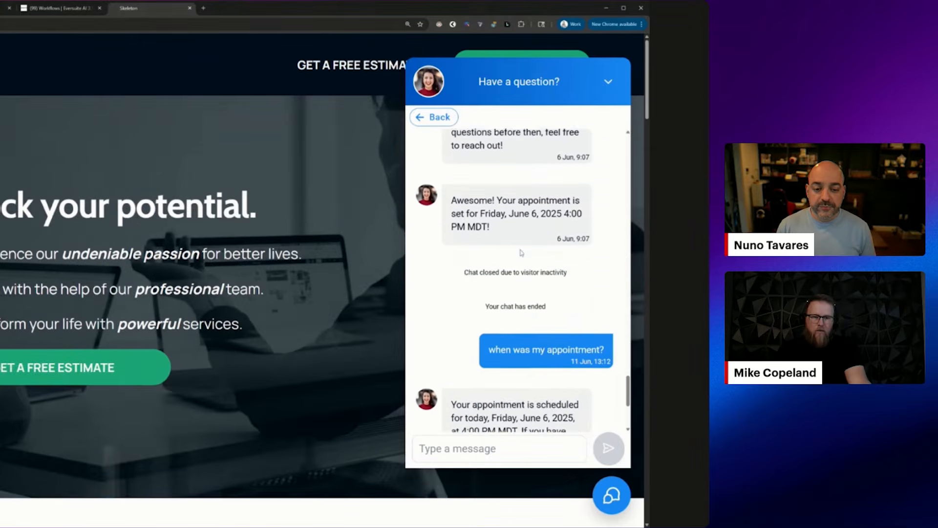
{"action": "scroll", "coordinate": [521, 254], "scroll_direction": "up", "scroll_amount": 3}
{"action": "scroll", "coordinate": [521, 253], "scroll_direction": "up", "scroll_amount": 3}
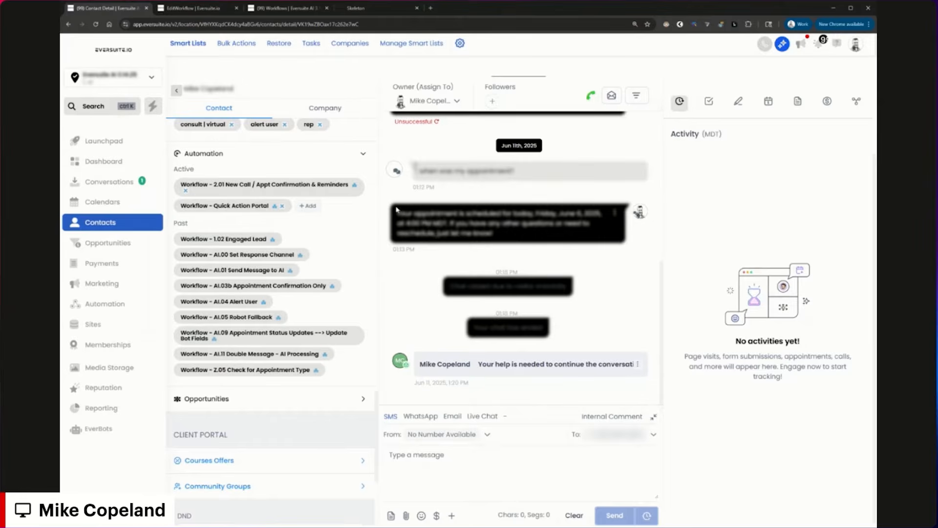
Review the contact's record, covering the message history and the AI Chat Bot fields.
{"action": "scroll", "coordinate": [268, 187], "scroll_direction": "up", "scroll_amount": 15}
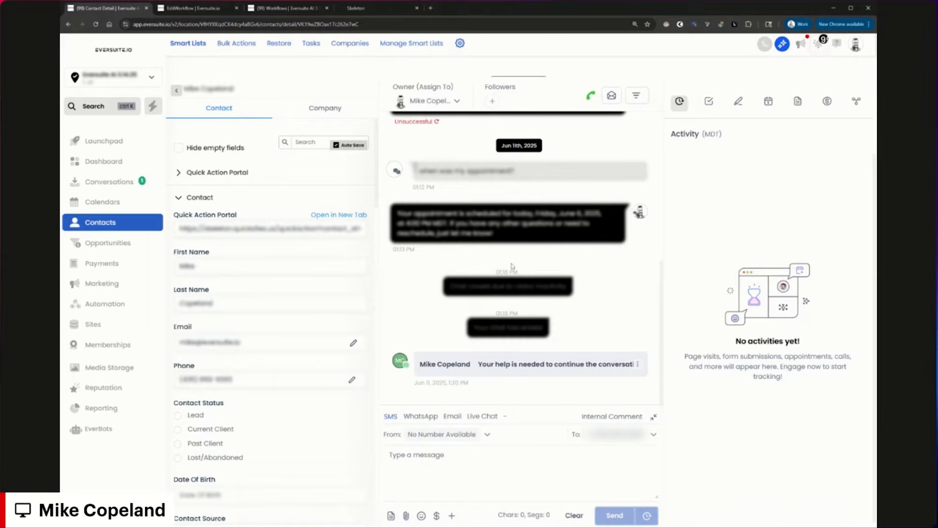
{"action": "scroll", "coordinate": [541, 243], "scroll_direction": "up", "scroll_amount": 5}
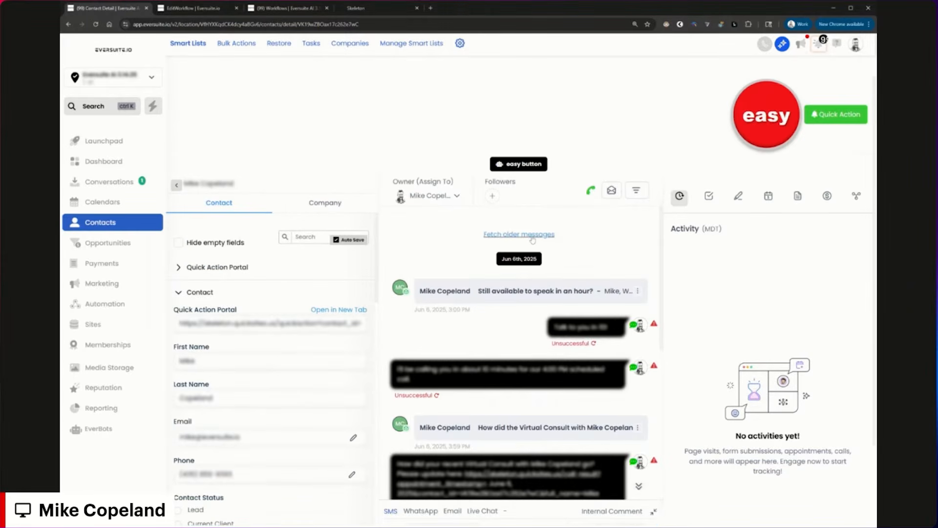
{"action": "scroll", "coordinate": [541, 243], "scroll_direction": "down", "scroll_amount": 10}
{"action": "scroll", "coordinate": [280, 296], "scroll_direction": "down", "scroll_amount": 3}
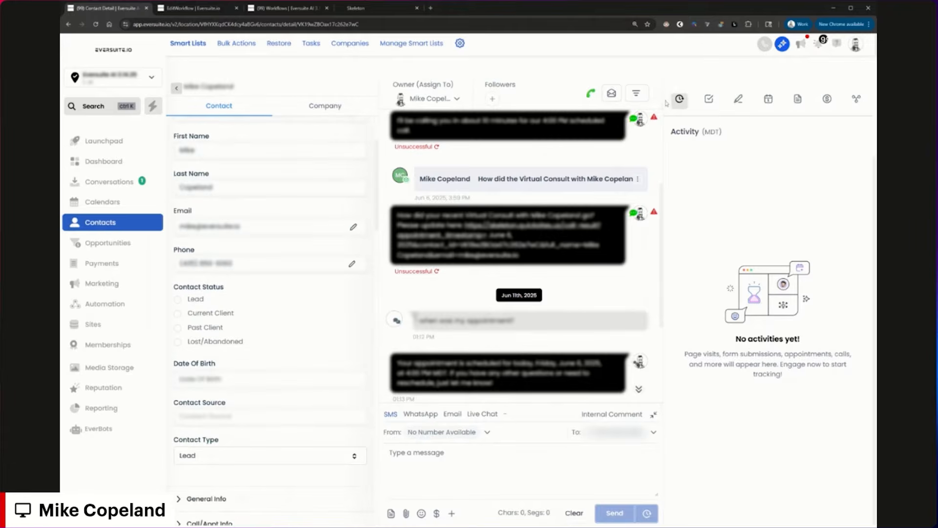
{"action": "scroll", "coordinate": [340, 276], "scroll_direction": "down", "scroll_amount": 4}
{"action": "scroll", "coordinate": [339, 276], "scroll_direction": "down", "scroll_amount": 4}
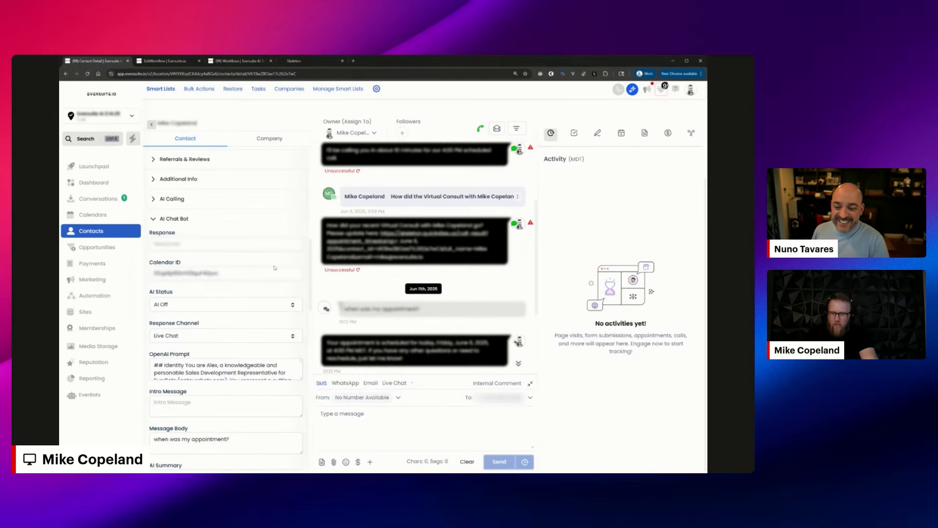
Reload the contact's record and view the latest messages in the conversation.
{"action": "key", "text": "F5"}
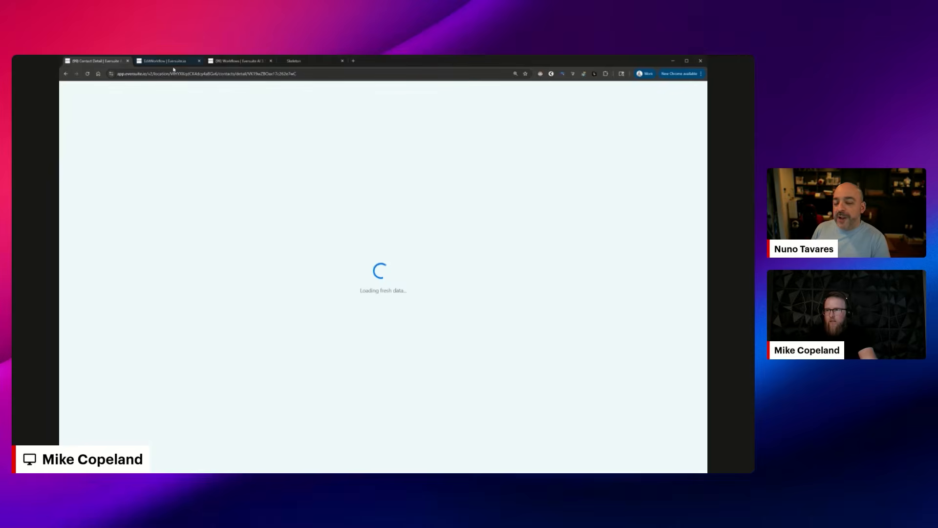
{"action": "scroll", "coordinate": [244, 291], "scroll_direction": "down", "scroll_amount": 1}
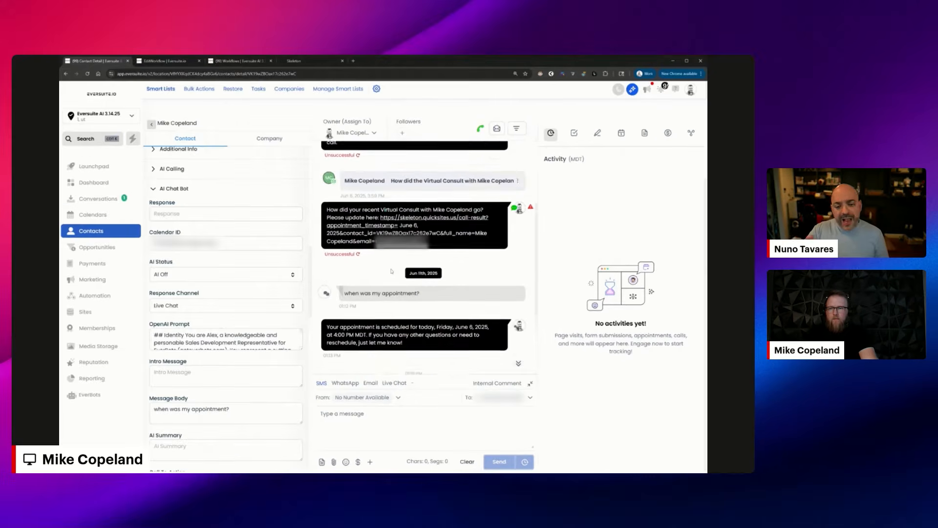
{"action": "scroll", "coordinate": [251, 272], "scroll_direction": "down", "scroll_amount": 3}
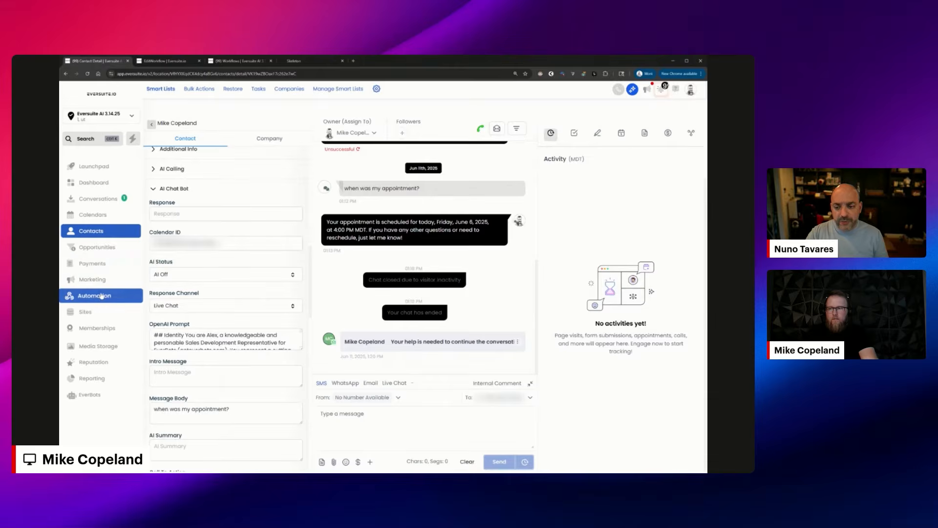
Look through the workflows in the AI Chat Bot automation folder.
{"action": "left_click", "coordinate": [177, 61]}
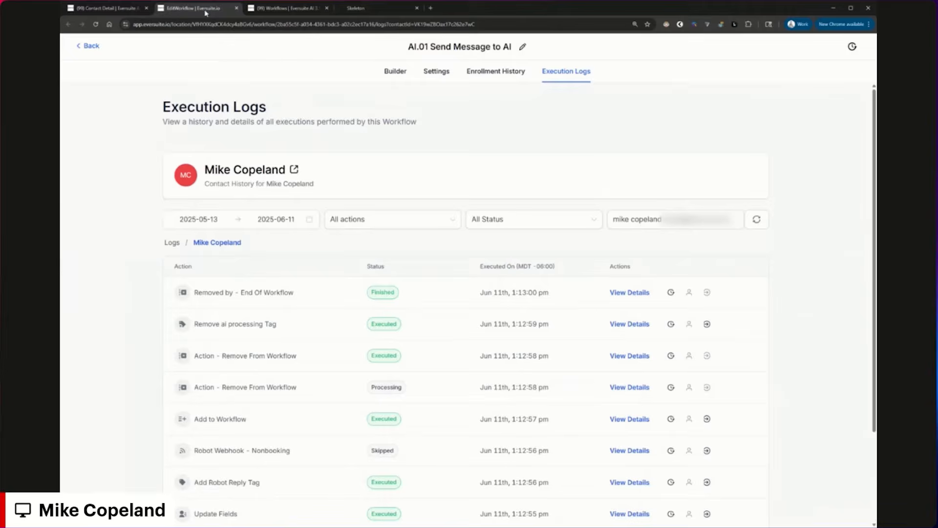
{"action": "left_click", "coordinate": [247, 10]}
{"action": "left_click", "coordinate": [108, 8]}
{"action": "scroll", "coordinate": [292, 219], "scroll_direction": "down", "scroll_amount": 10}
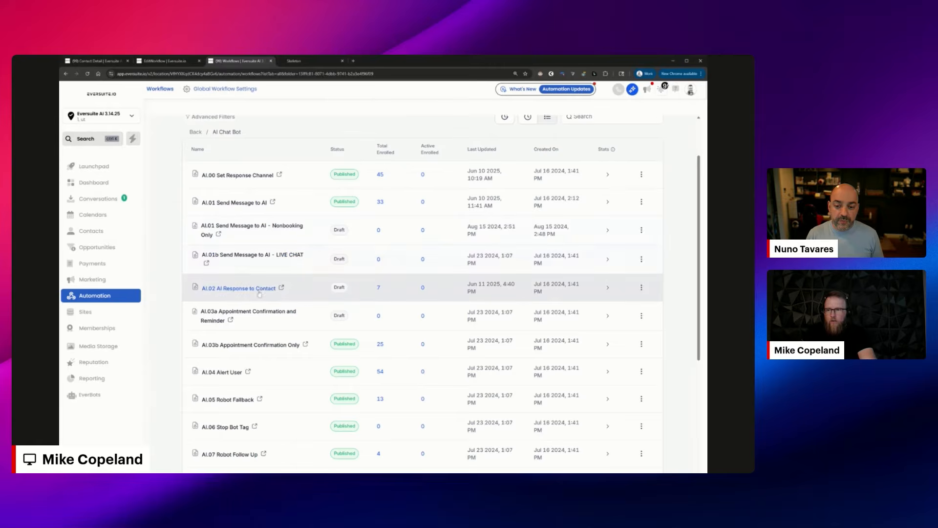
In the AI.01 Send Message to AI execution logs, open the skipped Robot Webhook - Nonbooking event and highlight its skip reason.
{"action": "left_click", "coordinate": [169, 61]}
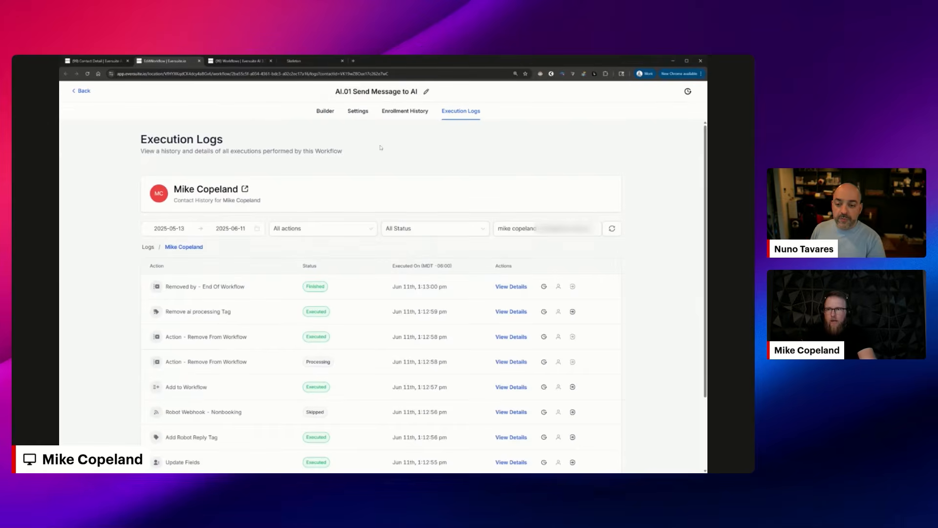
{"action": "scroll", "coordinate": [309, 258], "scroll_direction": "down", "scroll_amount": 3}
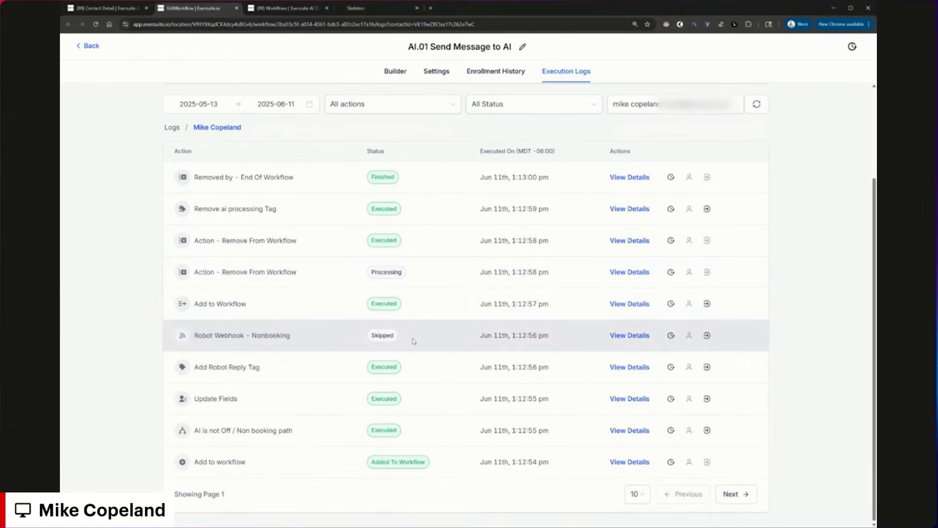
{"action": "left_click", "coordinate": [513, 323]}
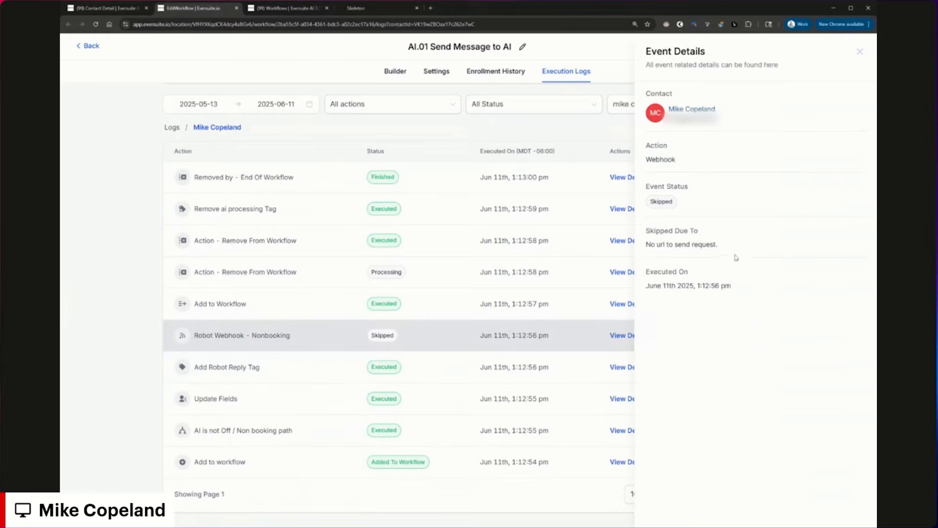
{"action": "left_click_drag", "start_coordinate": [743, 244], "coordinate": [645, 244]}
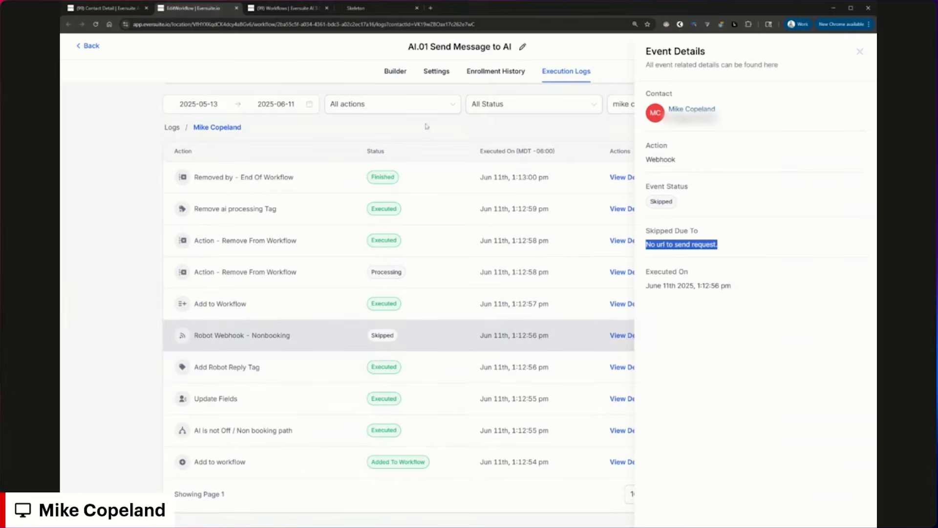
In the AI.01 Send Message to AI workflow builder, open the Update OpenAI Prompt action under the Customer branch.
{"action": "left_click", "coordinate": [437, 72]}
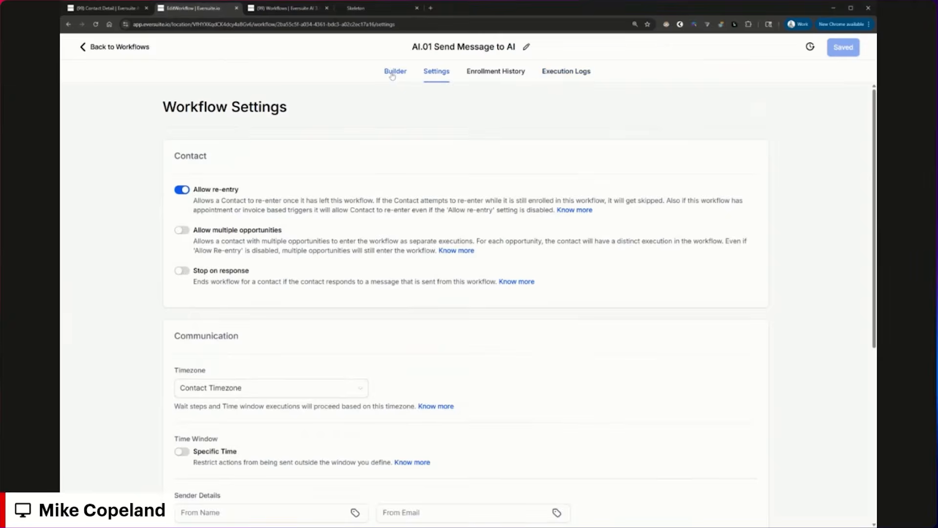
{"action": "left_click", "coordinate": [392, 73]}
{"action": "left_click_drag", "start_coordinate": [523, 408], "coordinate": [659, 163]}
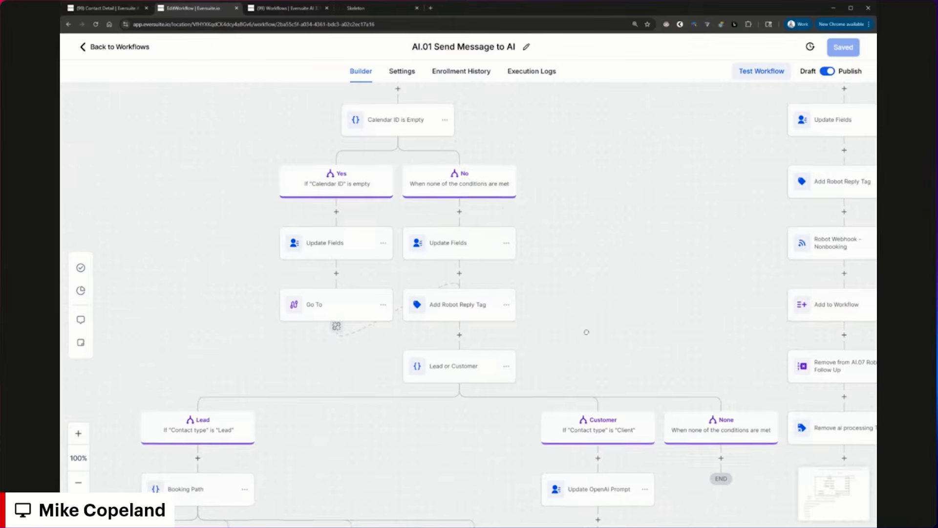
{"action": "left_click_drag", "start_coordinate": [586, 332], "coordinate": [733, 131]}
{"action": "left_click_drag", "start_coordinate": [528, 276], "coordinate": [527, 194]}
{"action": "left_click", "coordinate": [766, 205]}
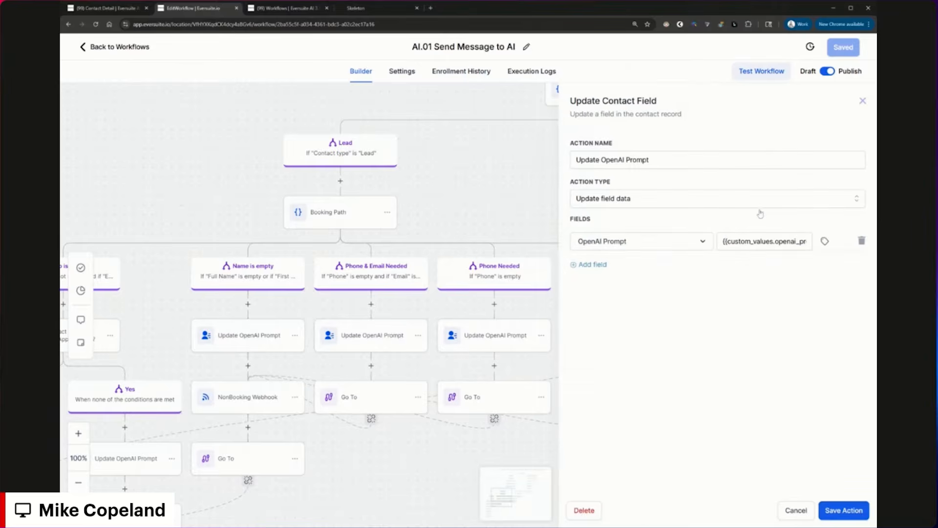
Inspect the full value of the action's OpenAI Prompt field, highlighting the {{contact.call_to_action}} variable at its end.
{"action": "left_click_drag", "start_coordinate": [723, 242], "coordinate": [846, 250]}
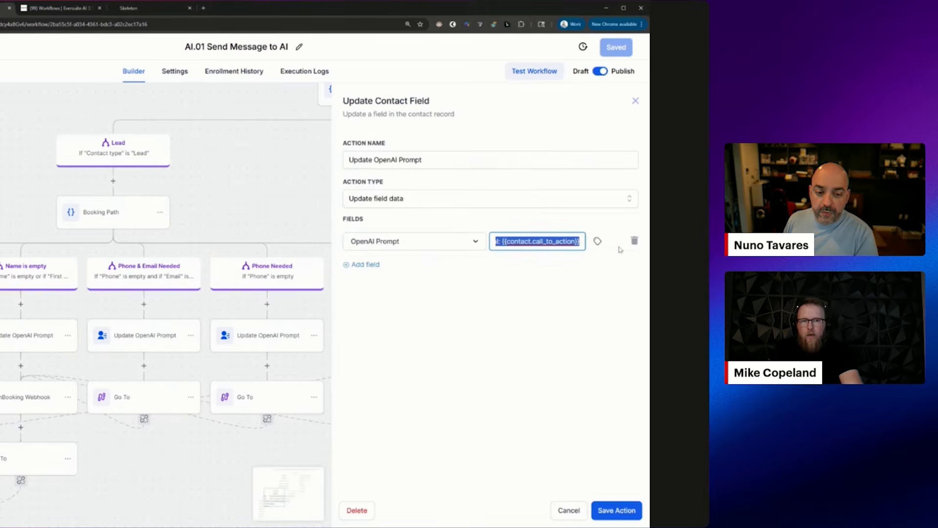
{"action": "left_click", "coordinate": [805, 241]}
{"action": "left_click_drag", "start_coordinate": [579, 241], "coordinate": [503, 242]}
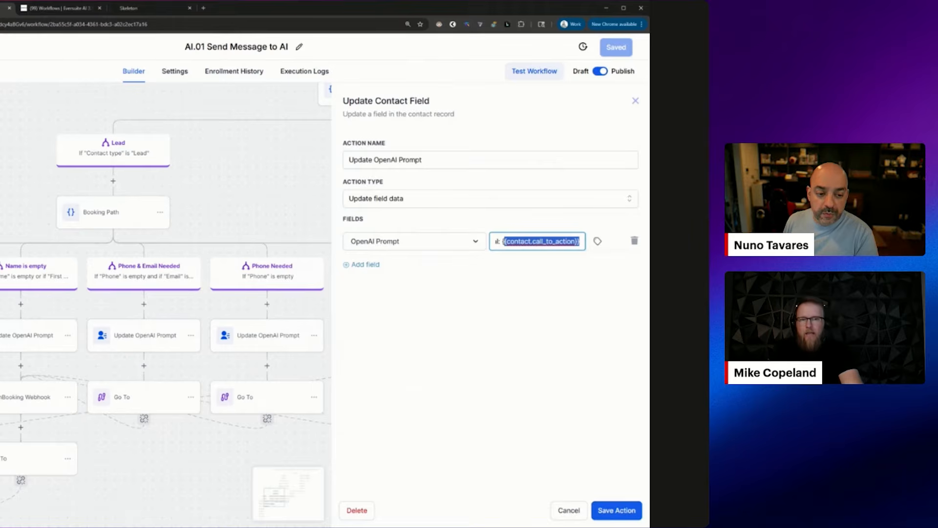
{"action": "left_click", "coordinate": [316, 216]}
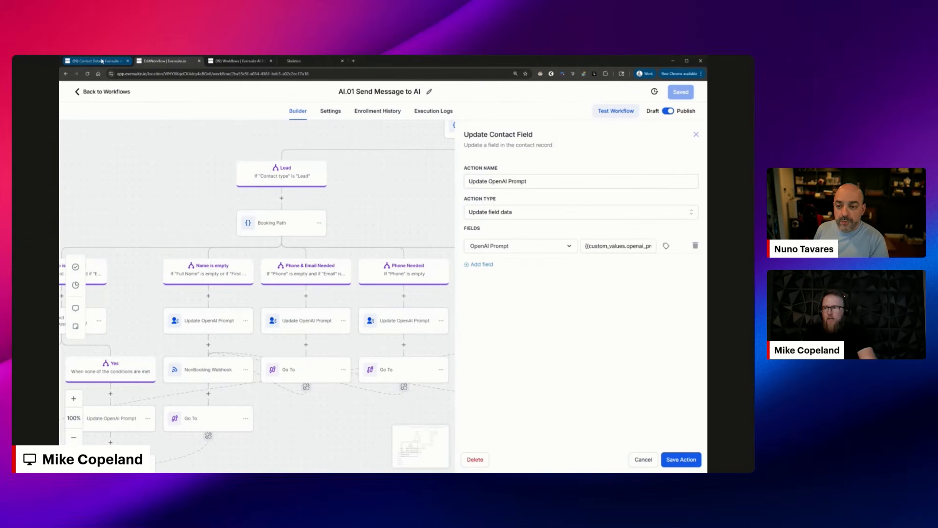
Return to the contact's record and check the workflow history and the AI Chat Bot Response field.
{"action": "left_click", "coordinate": [104, 61]}
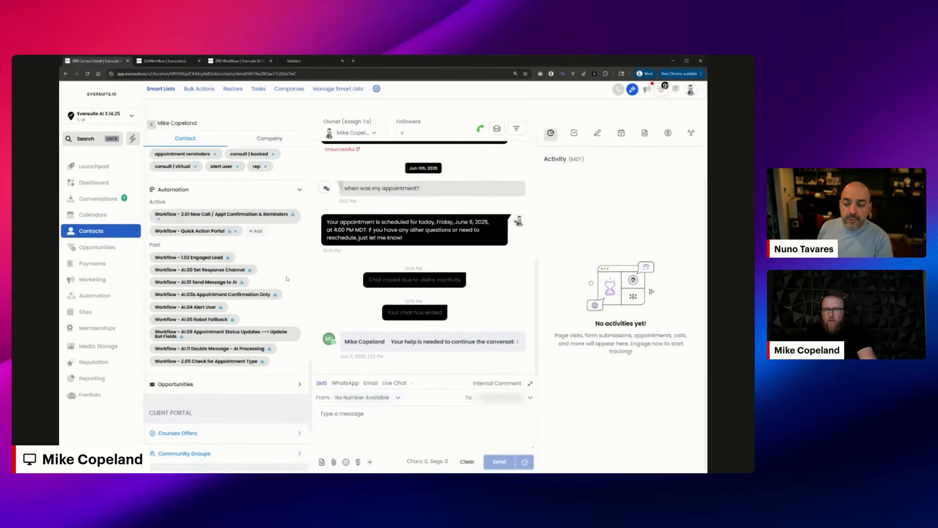
{"action": "scroll", "coordinate": [295, 283], "scroll_direction": "up", "scroll_amount": 2}
{"action": "scroll", "coordinate": [293, 276], "scroll_direction": "down", "scroll_amount": 2}
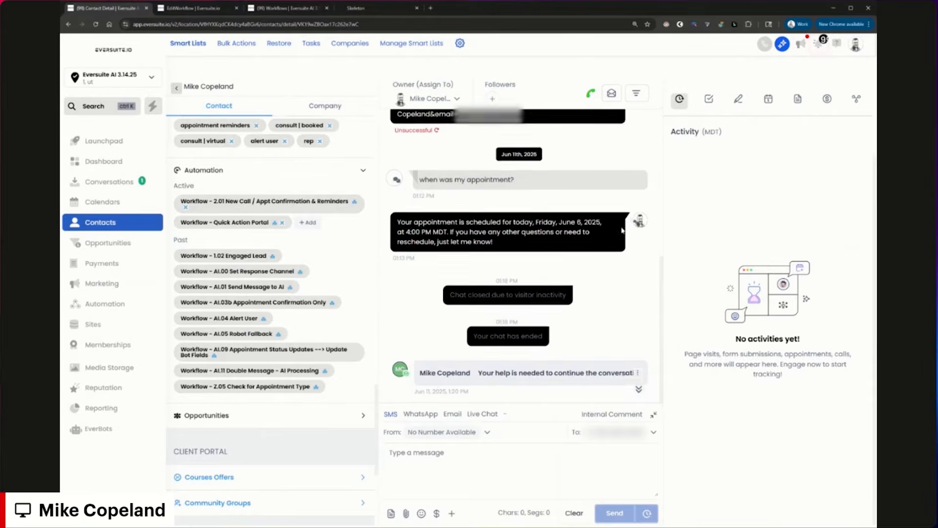
{"action": "scroll", "coordinate": [241, 202], "scroll_direction": "up", "scroll_amount": 2}
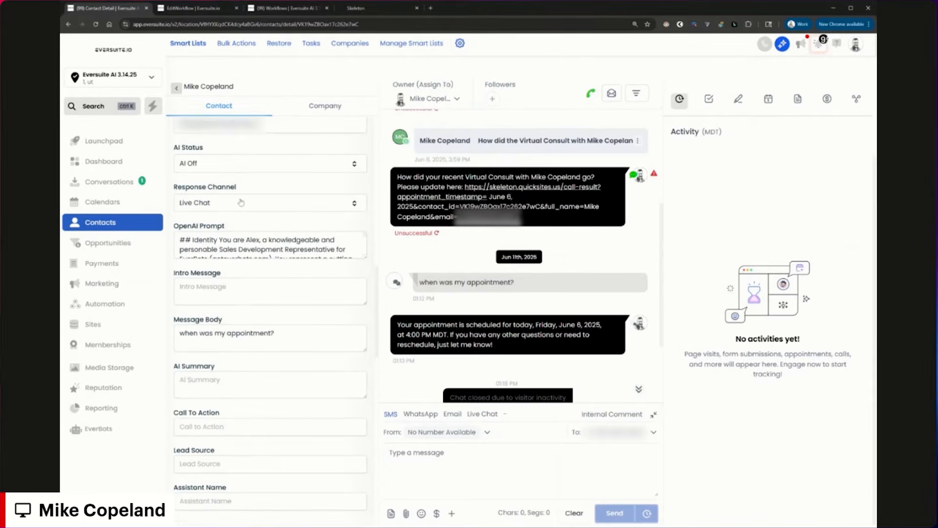
{"action": "scroll", "coordinate": [240, 162], "scroll_direction": "up", "scroll_amount": 3}
{"action": "left_click", "coordinate": [225, 201]}
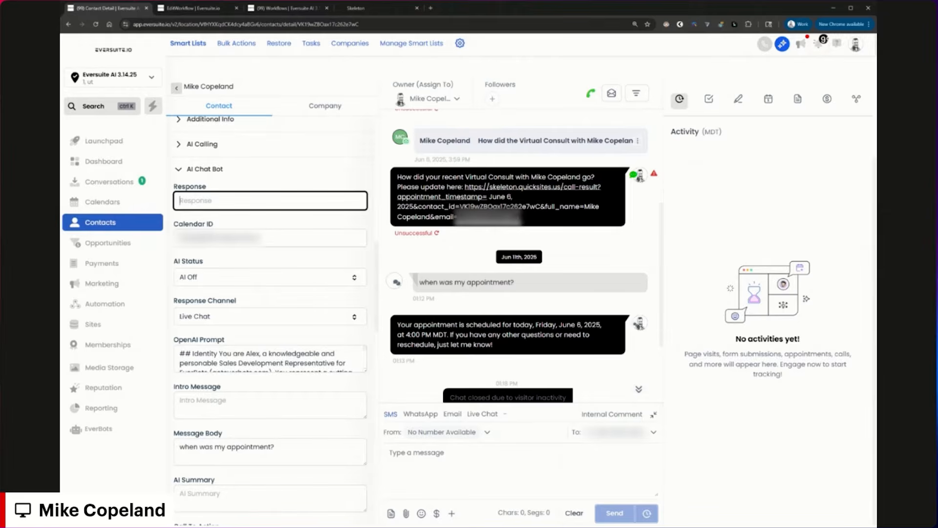
Enlarge the contact's OpenAI Prompt field and read the prompt to its end, including the fields below it.
{"action": "scroll", "coordinate": [370, 268], "scroll_direction": "down", "scroll_amount": 3}
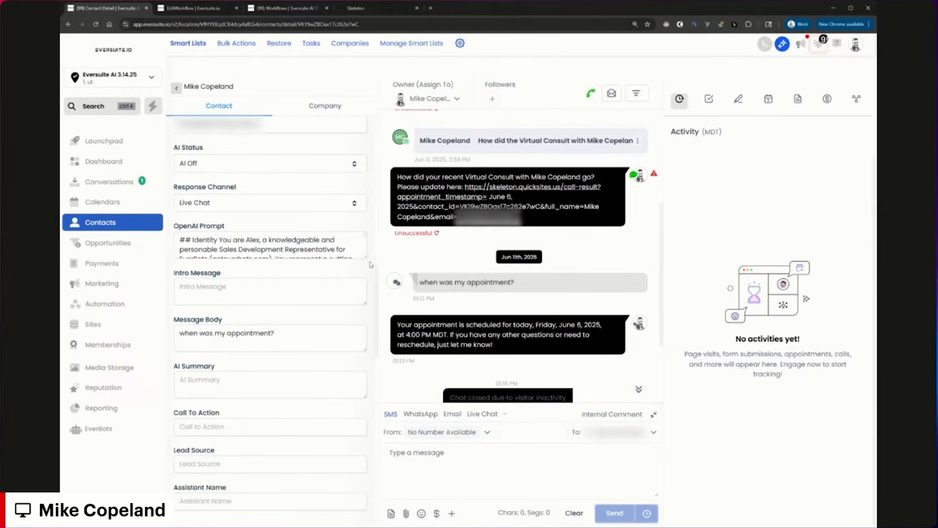
{"action": "left_click_drag", "start_coordinate": [365, 256], "coordinate": [365, 300]}
{"action": "left_click_drag", "start_coordinate": [365, 300], "coordinate": [365, 390]}
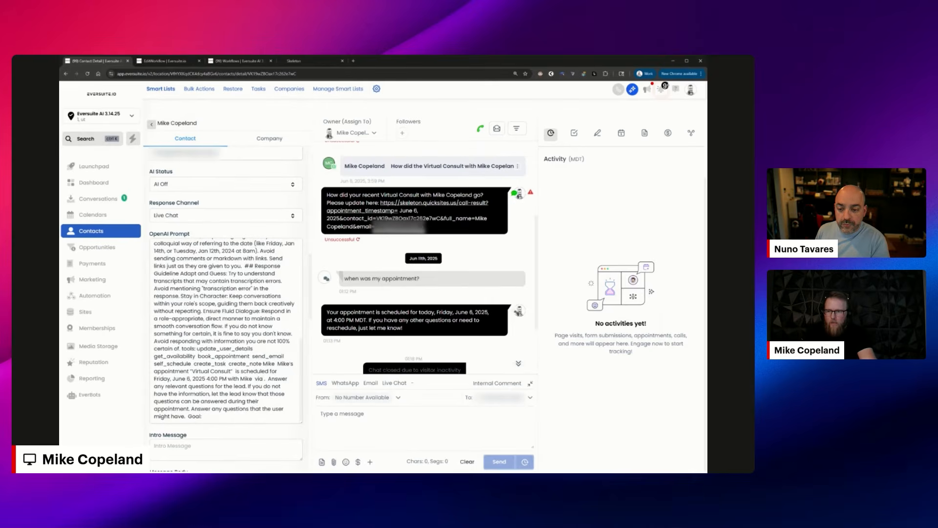
{"action": "scroll", "coordinate": [337, 361], "scroll_direction": "down", "scroll_amount": 3}
{"action": "scroll", "coordinate": [270, 195], "scroll_direction": "down", "scroll_amount": 5}
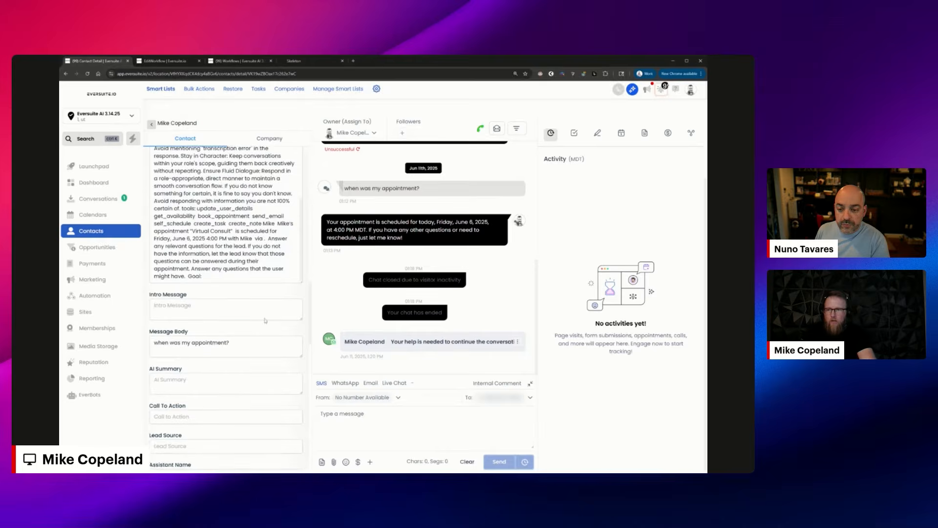